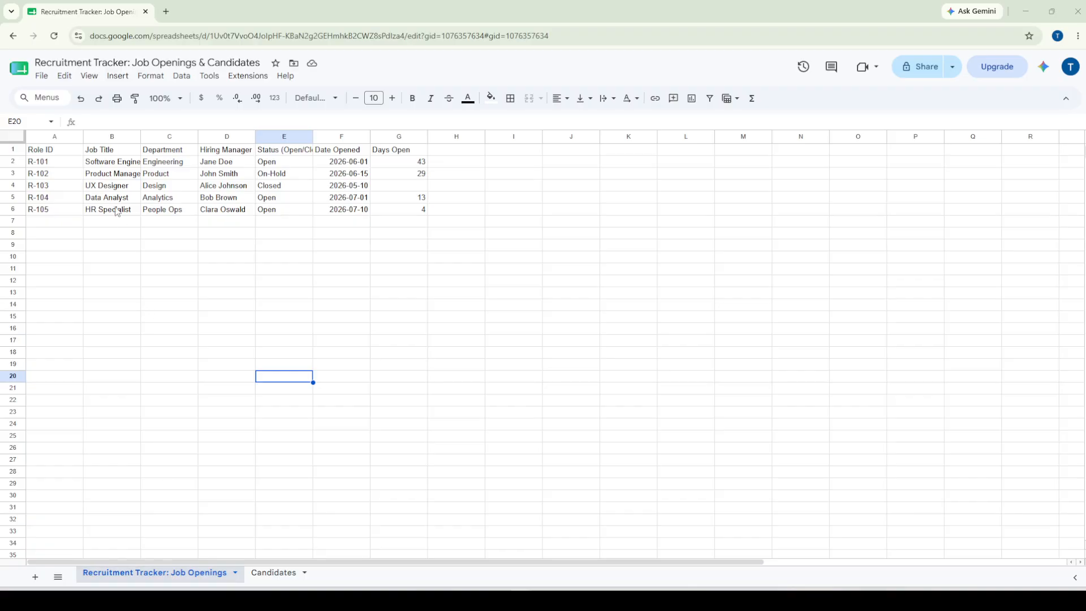
- Review the column headers of the Job Openings sheet, from Role ID through Days Open
left_click(41, 154)
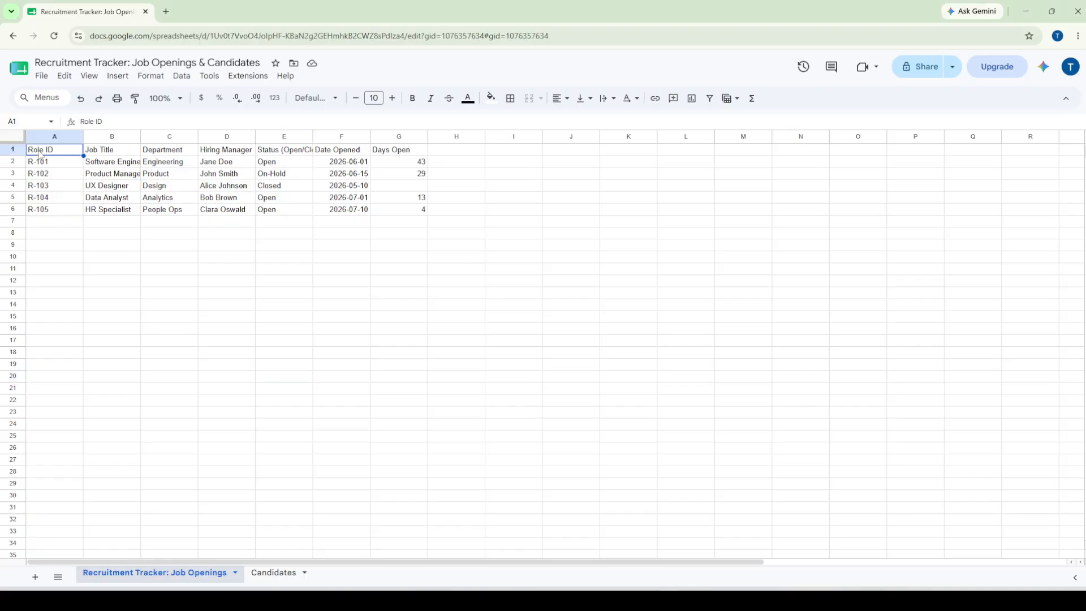
left_click(90, 154)
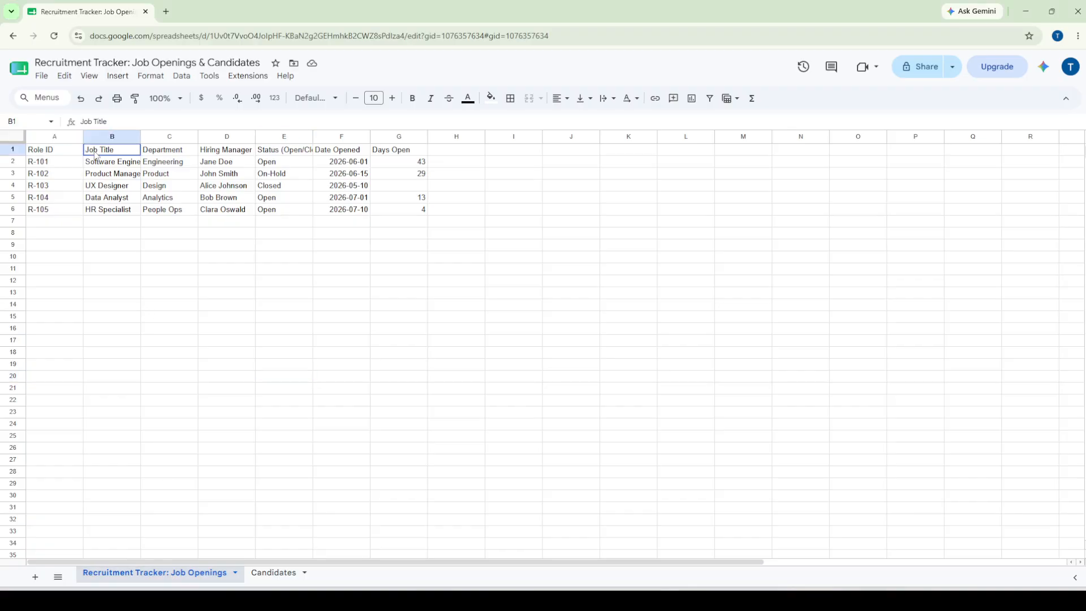
left_click(160, 157)
left_click(220, 151)
left_click(289, 154)
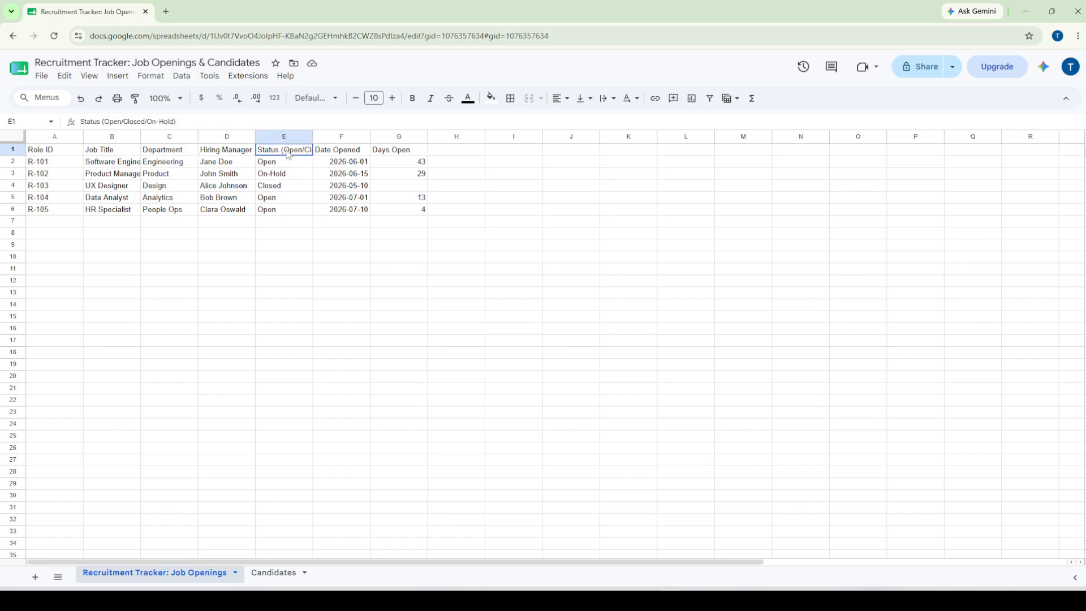
left_click(347, 156)
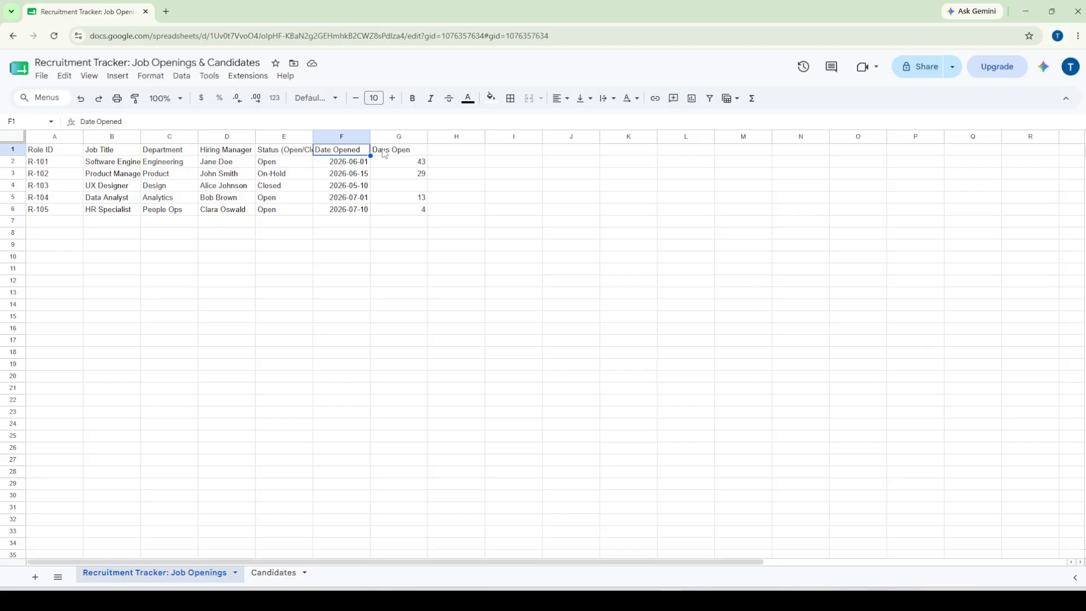
left_click(385, 154)
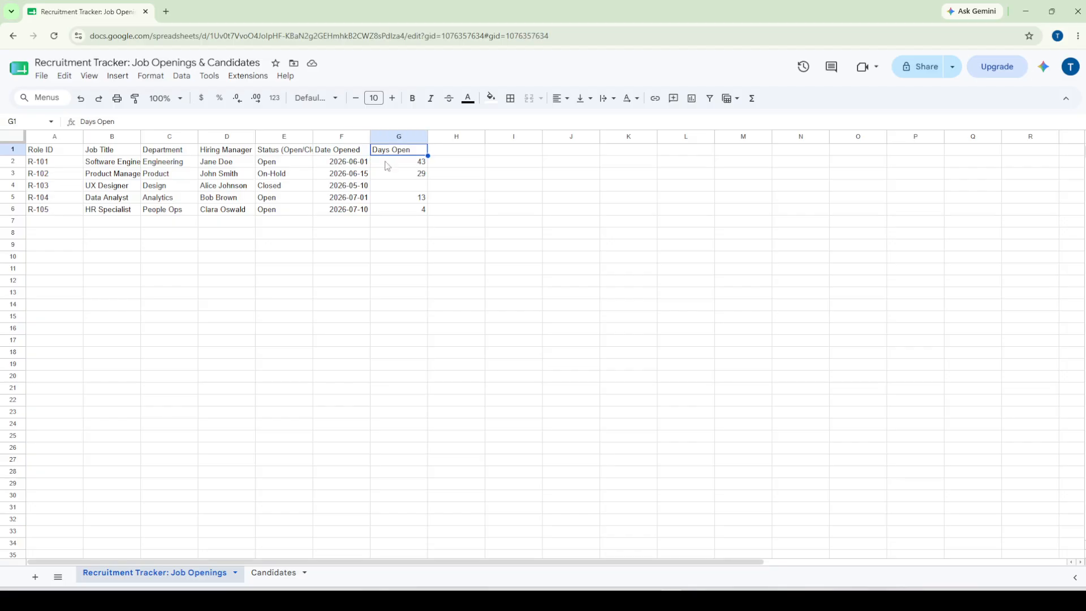
left_click(304, 341)
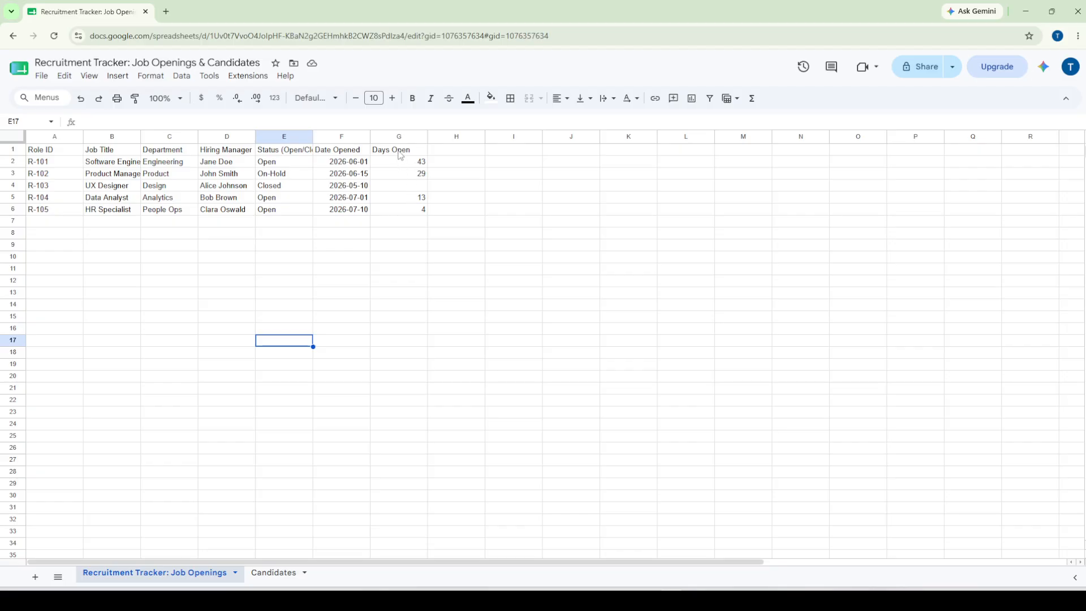
- Make the header row A1:G1 of the Job Openings sheet bold
left_click_drag(399, 152, 52, 152)
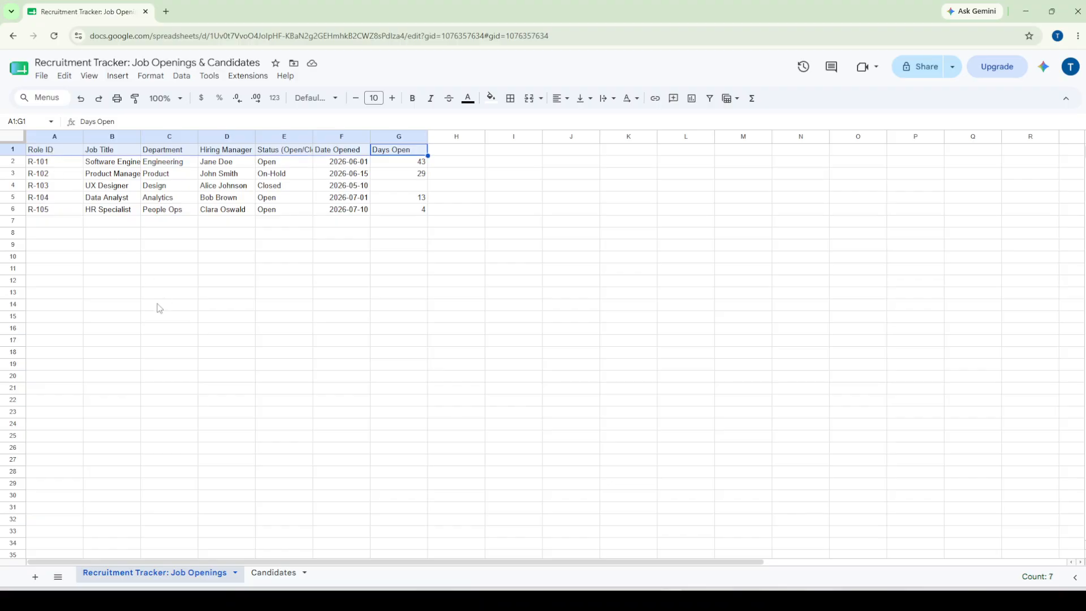
key("ctrl+b")
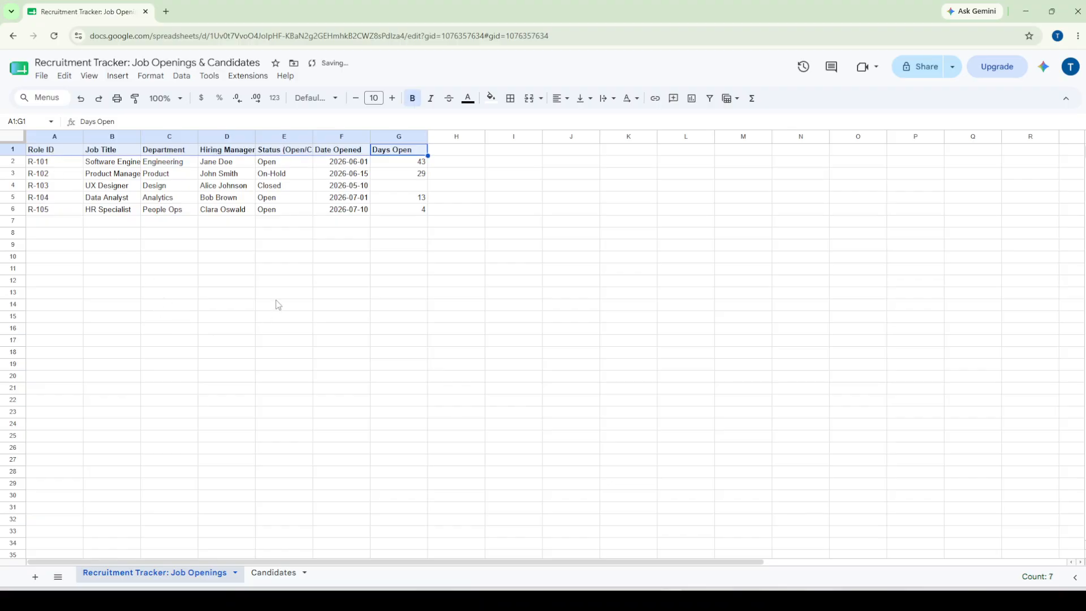
left_click(275, 302)
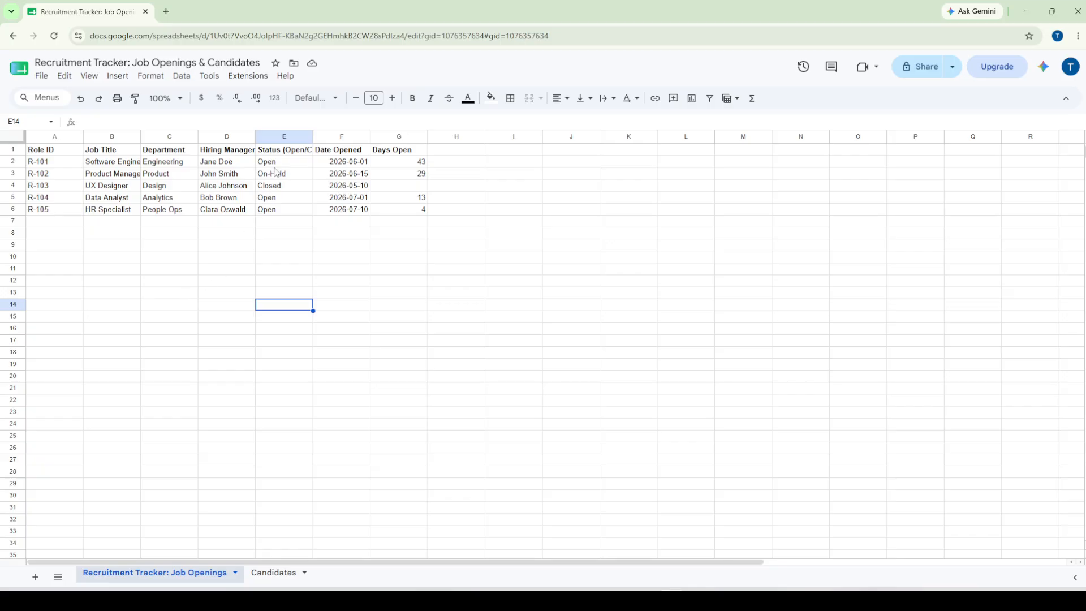
- Convert the Status cells E2:E6 into dropdowns built from their existing values
left_click_drag(281, 164, 278, 214)
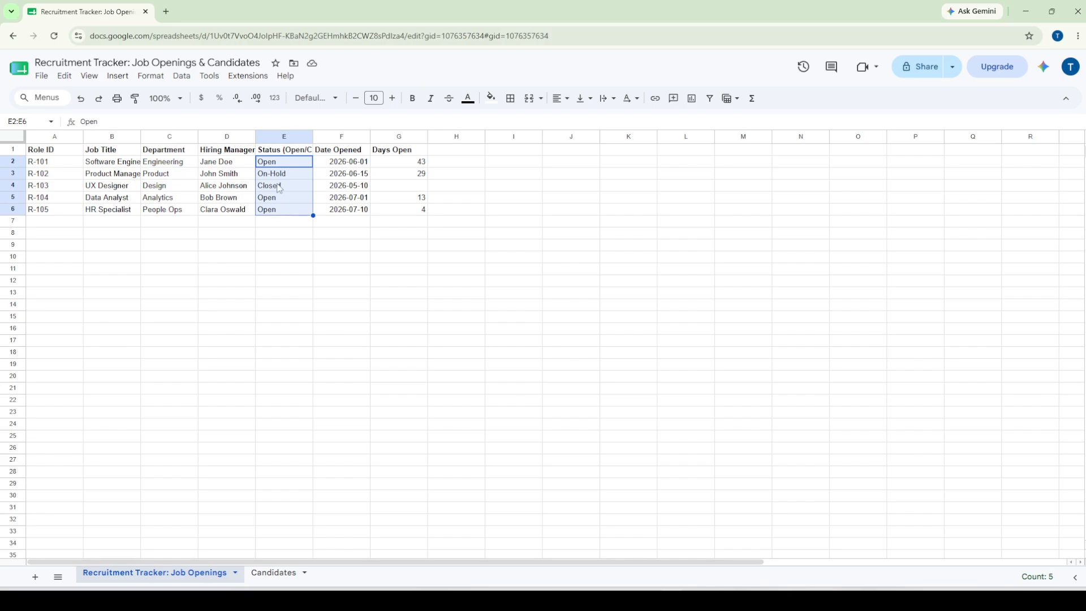
right_click(278, 162)
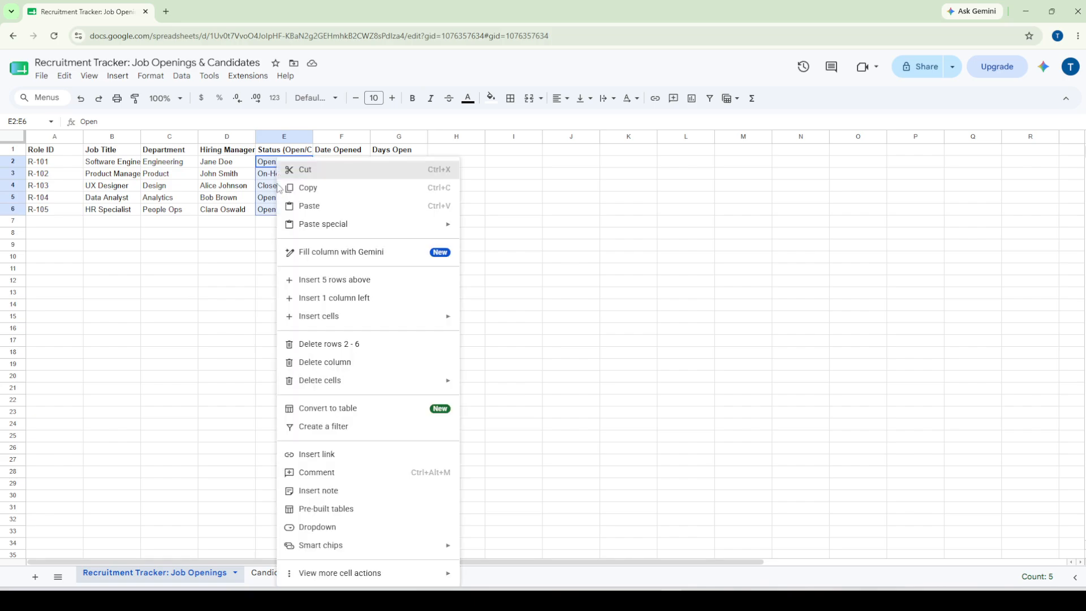
left_click(317, 531)
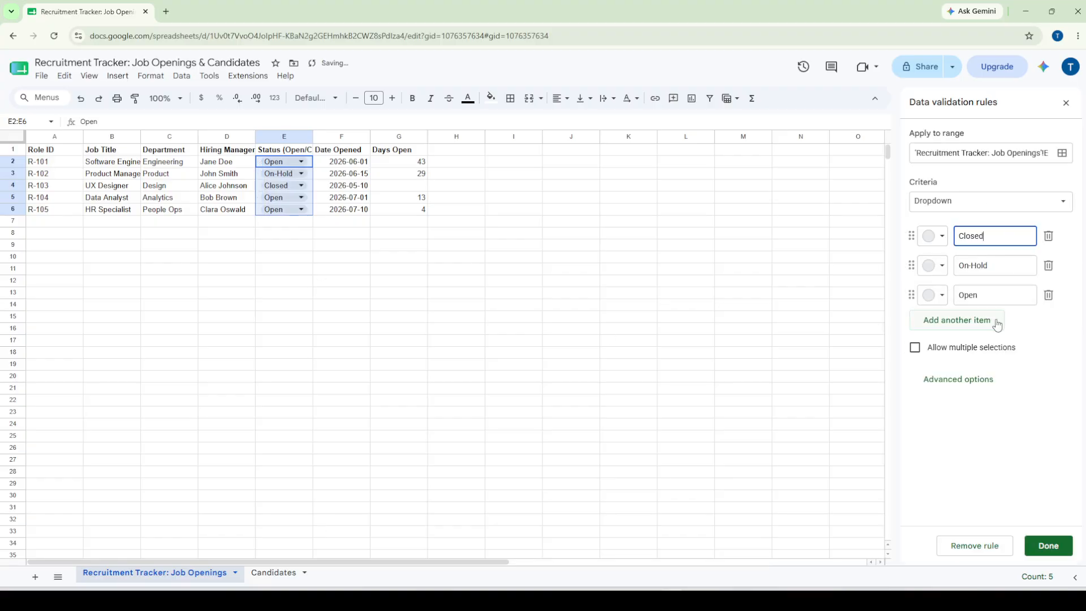
- Colour the Status dropdown options: Closed dark red, On-Hold light yellow and Open dark green
left_click(939, 235)
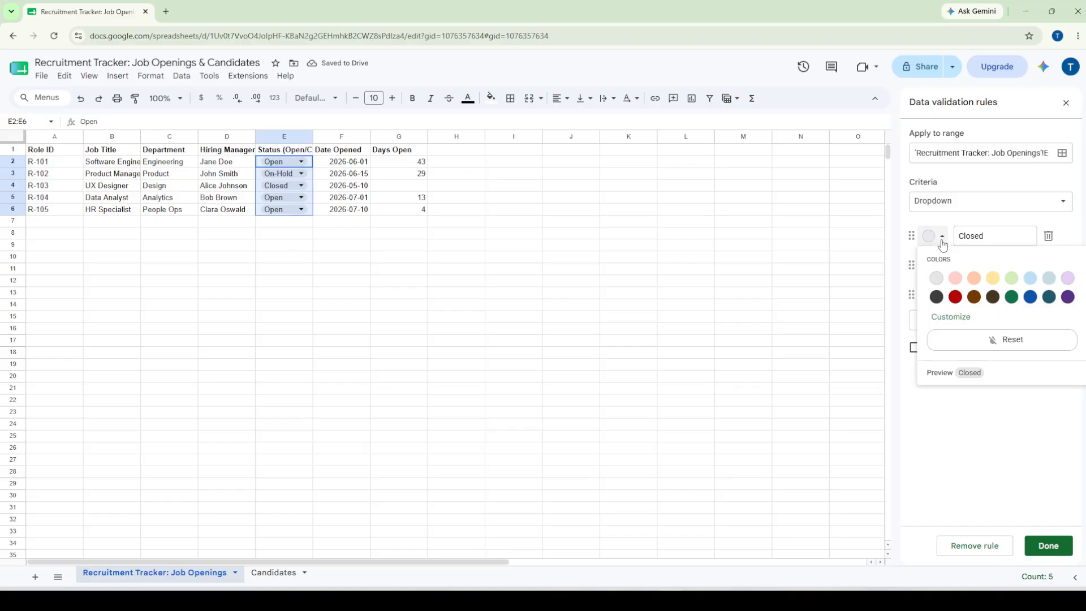
left_click(956, 299)
left_click(936, 266)
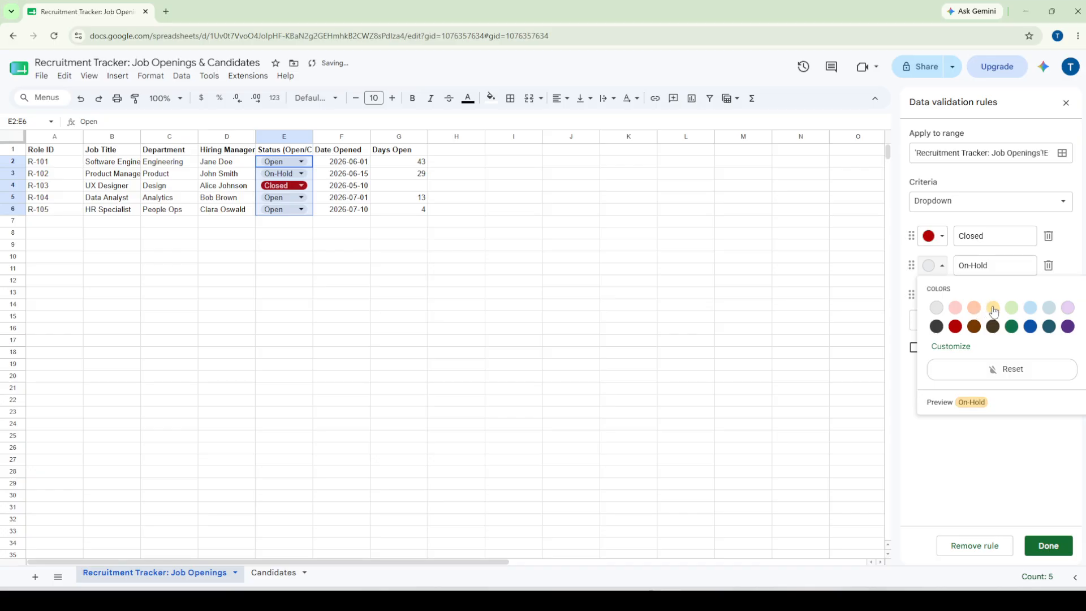
left_click(992, 307)
left_click(933, 295)
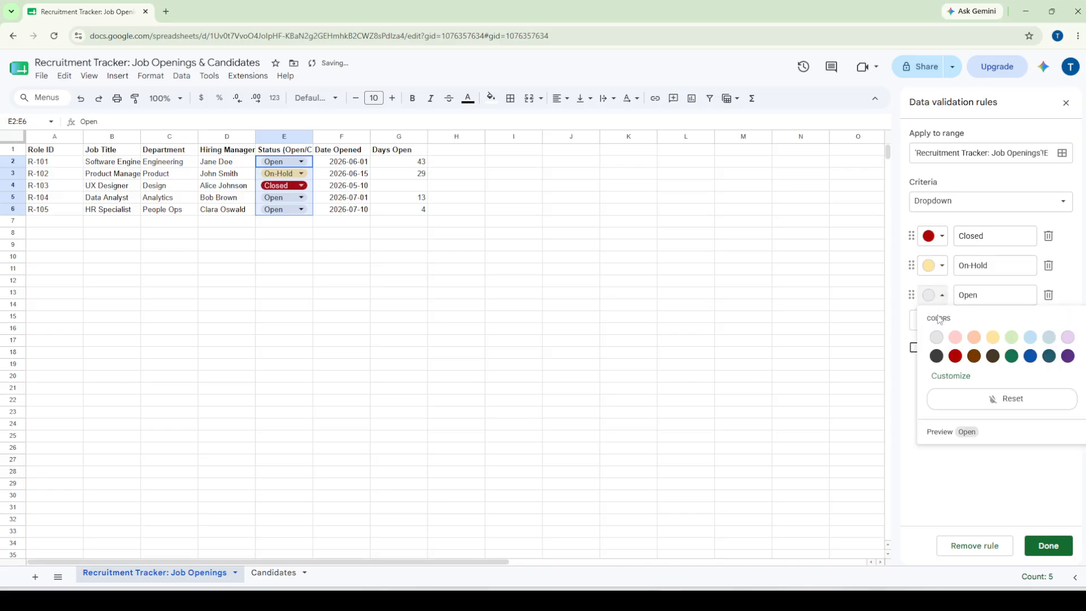
left_click(1011, 358)
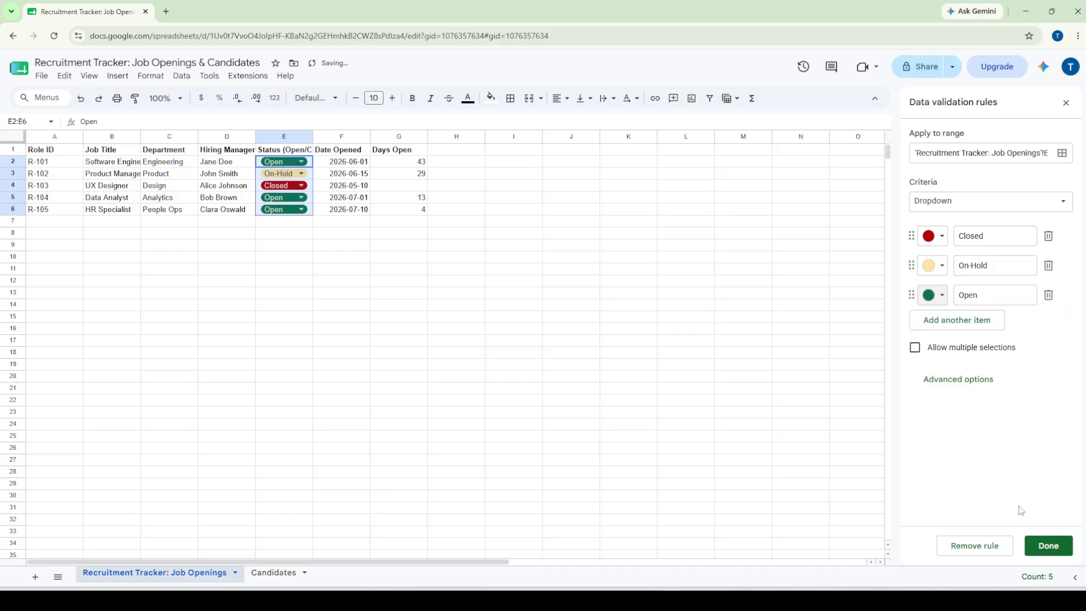
left_click(793, 461)
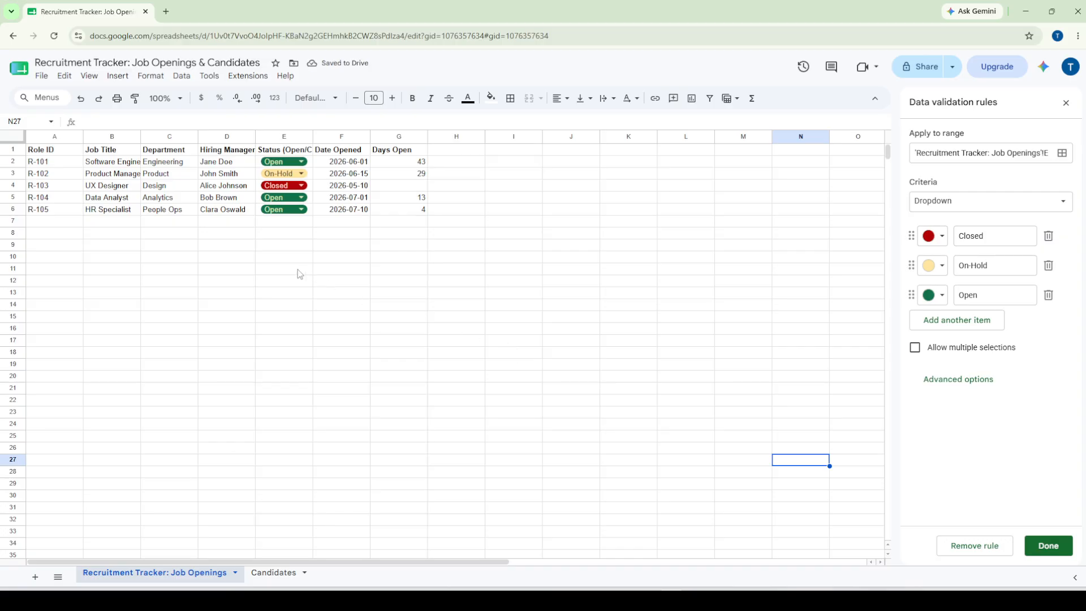
- Check the Days Open formula in G3 and fill the formula from G2 down through G6
left_click(217, 176)
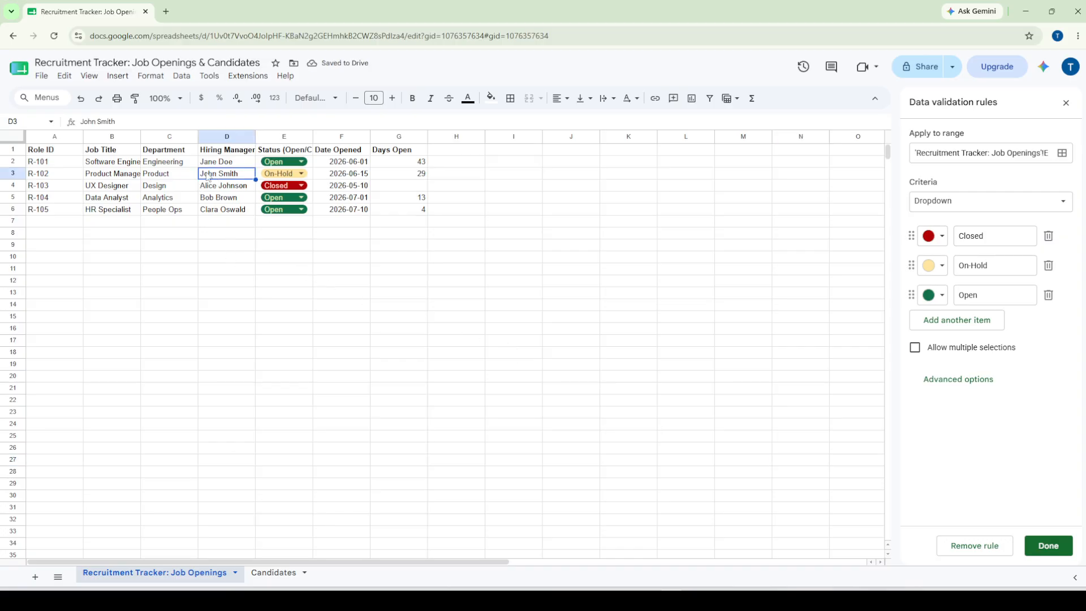
left_click(323, 164)
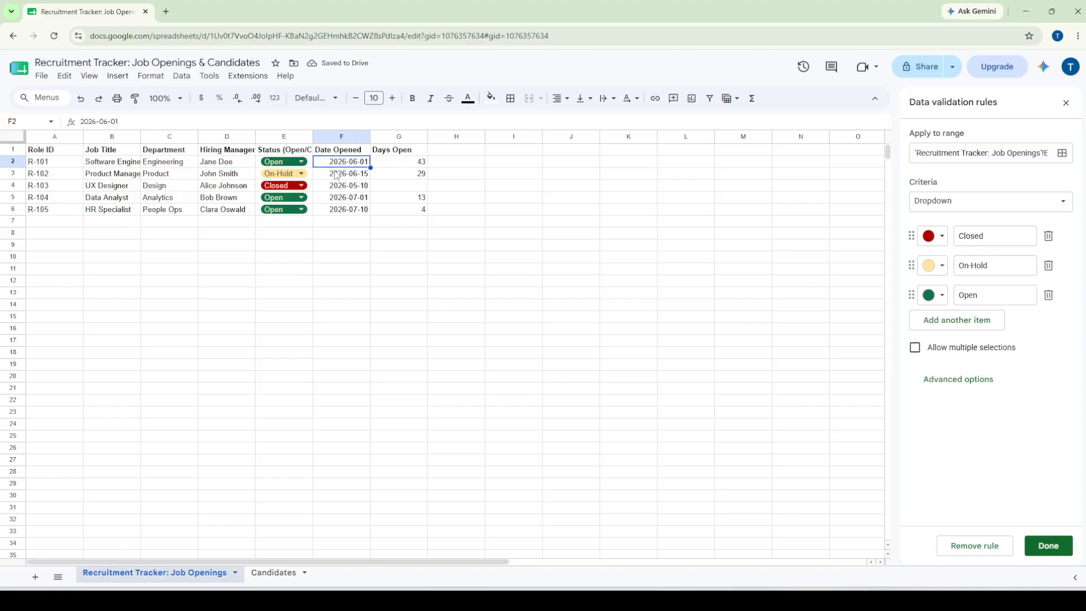
left_click(410, 178)
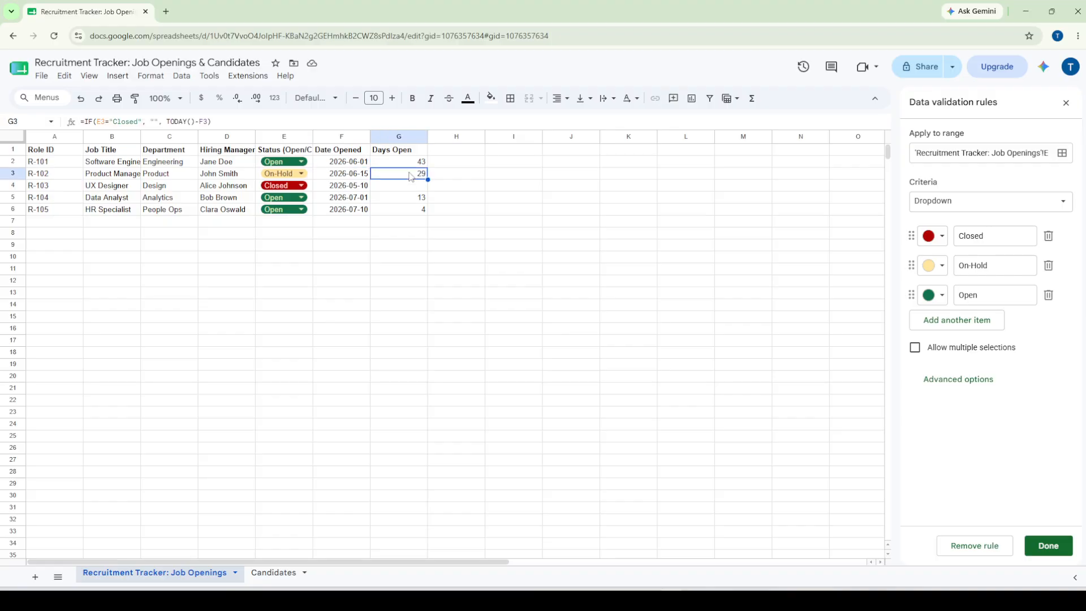
triple_click(234, 124)
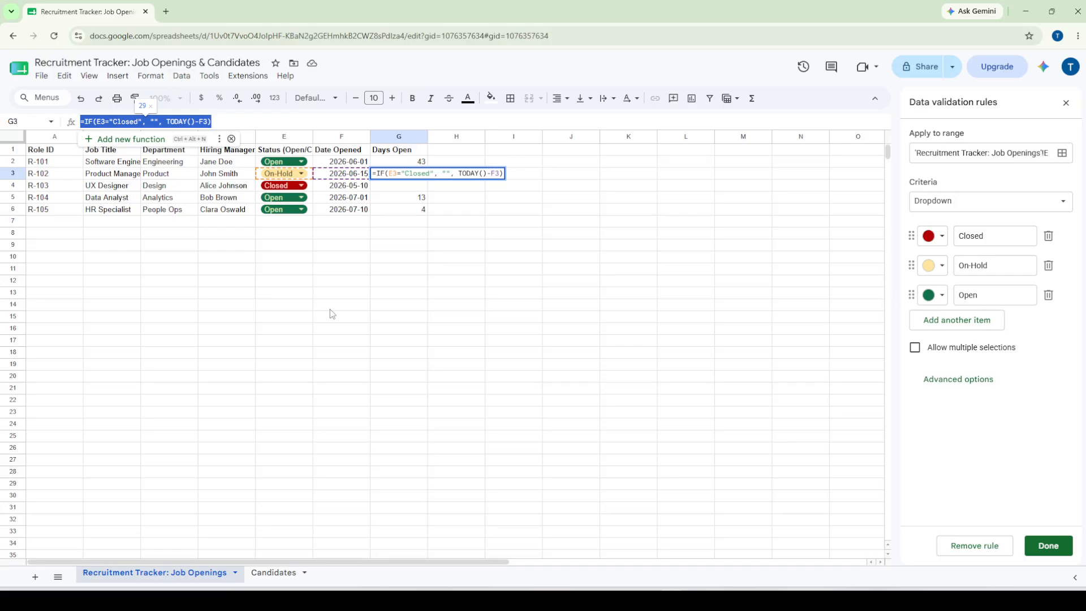
left_click(341, 292)
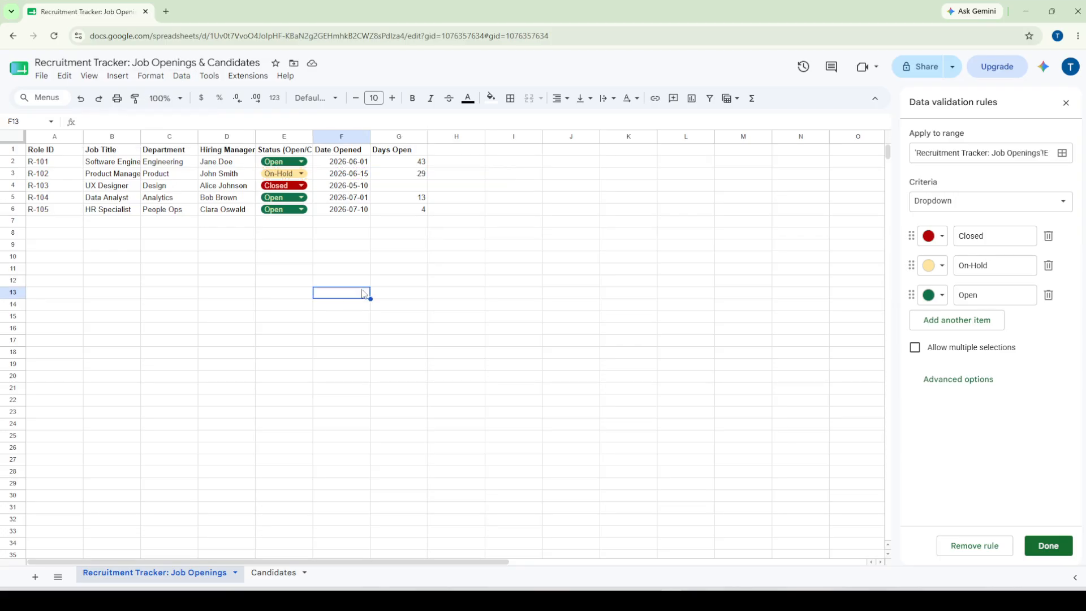
left_click(416, 165)
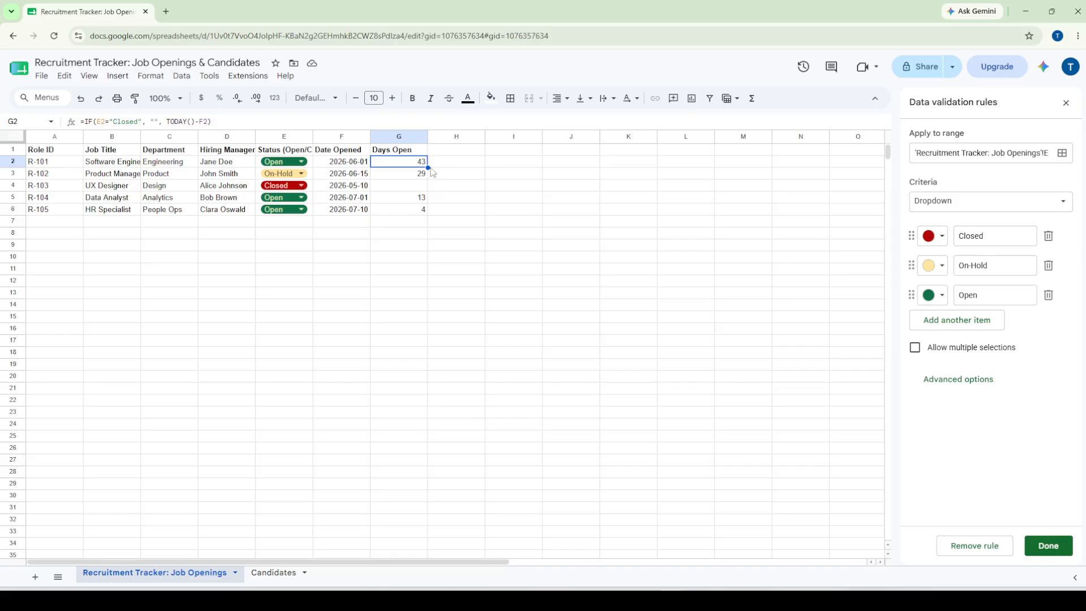
left_click_drag(428, 167, 423, 213)
left_click(473, 272)
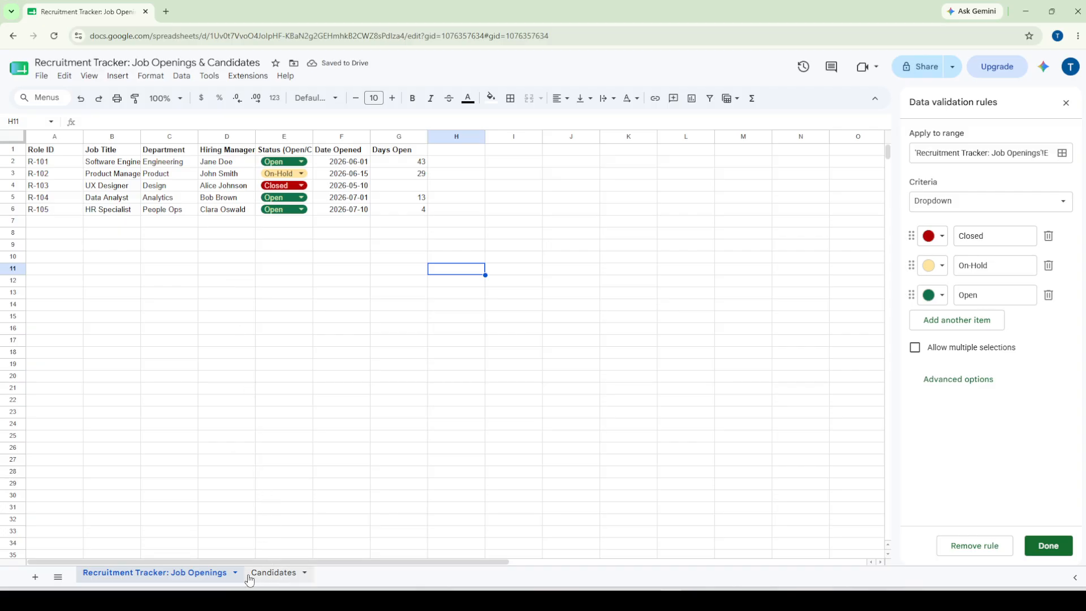
- Open the Candidates sheet and review its column headers, from Candidate Name through Notes
left_click(279, 580)
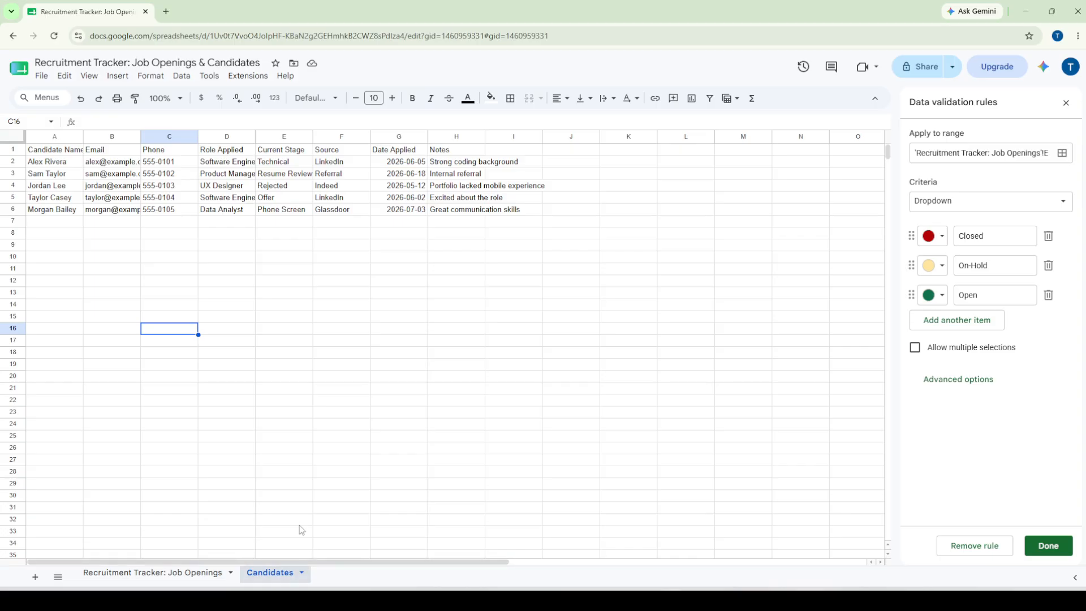
left_click(48, 153)
left_click(111, 151)
left_click(164, 148)
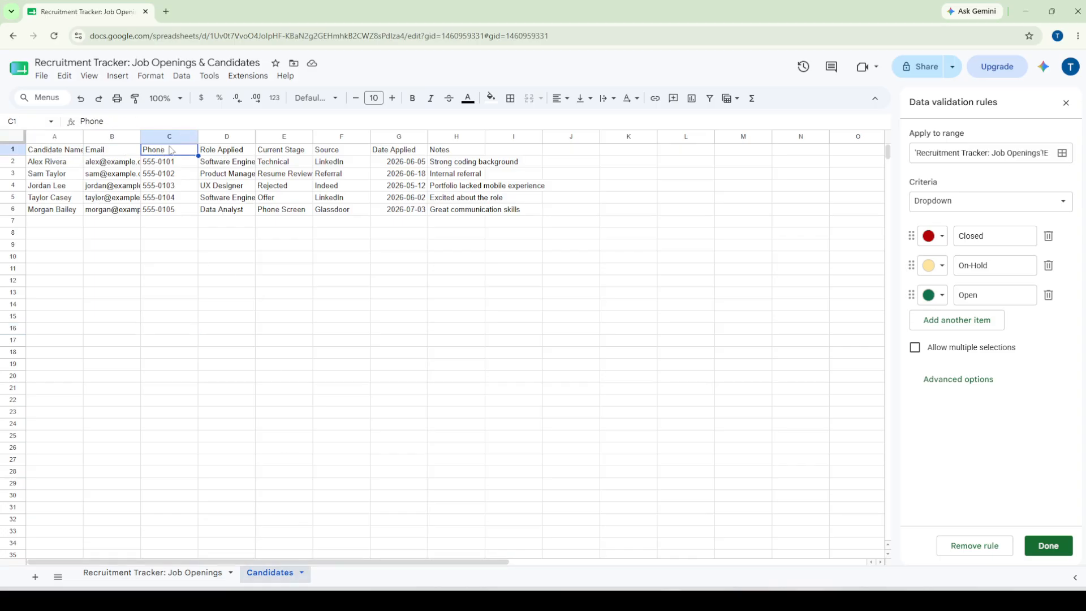
left_click(232, 154)
left_click(295, 155)
left_click(330, 156)
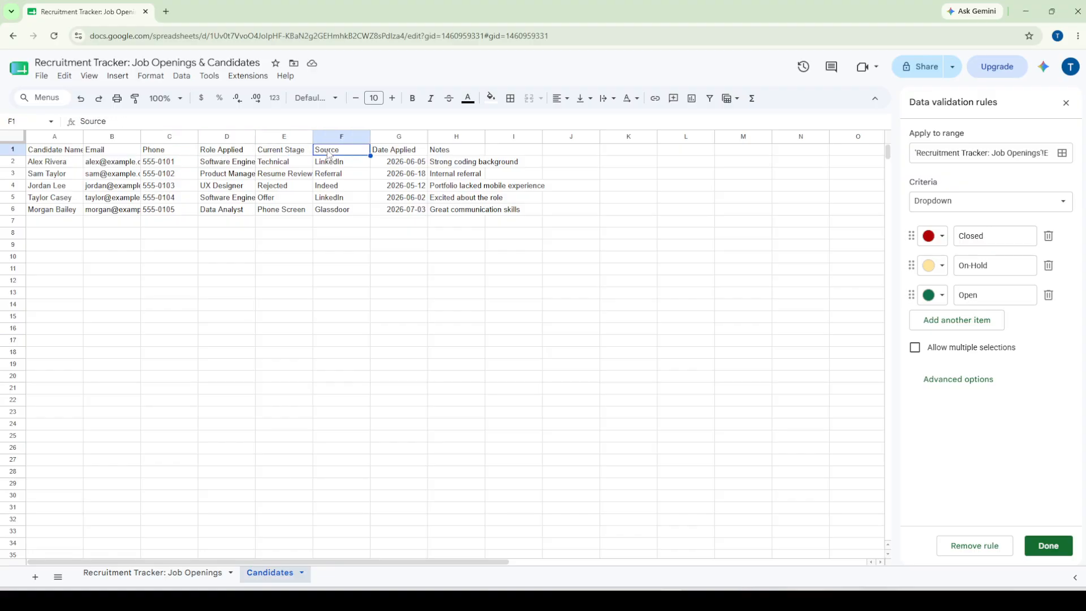
left_click(403, 154)
left_click(439, 154)
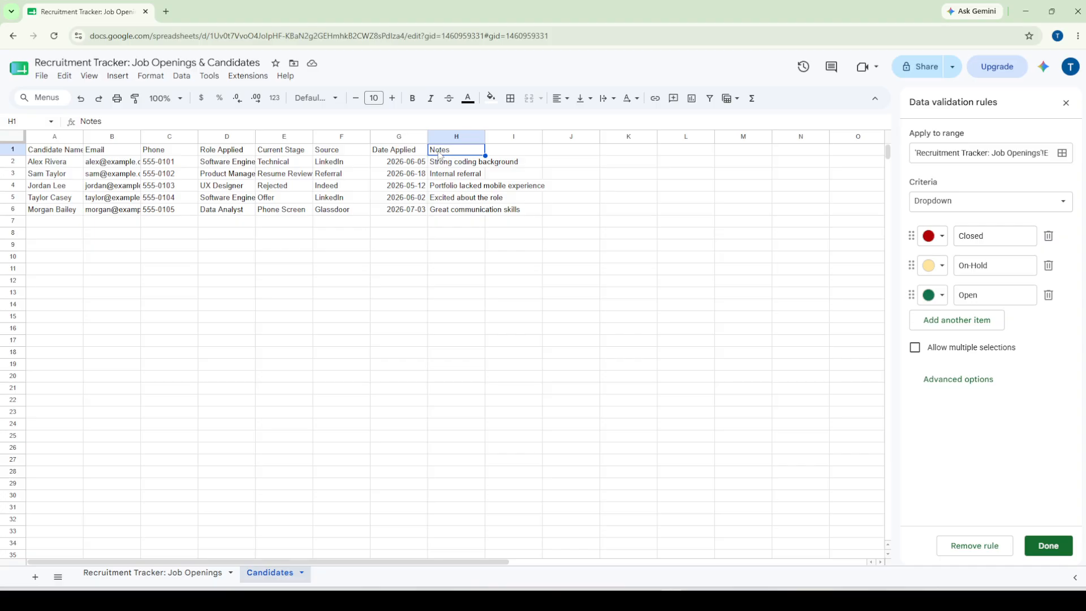
left_click(369, 319)
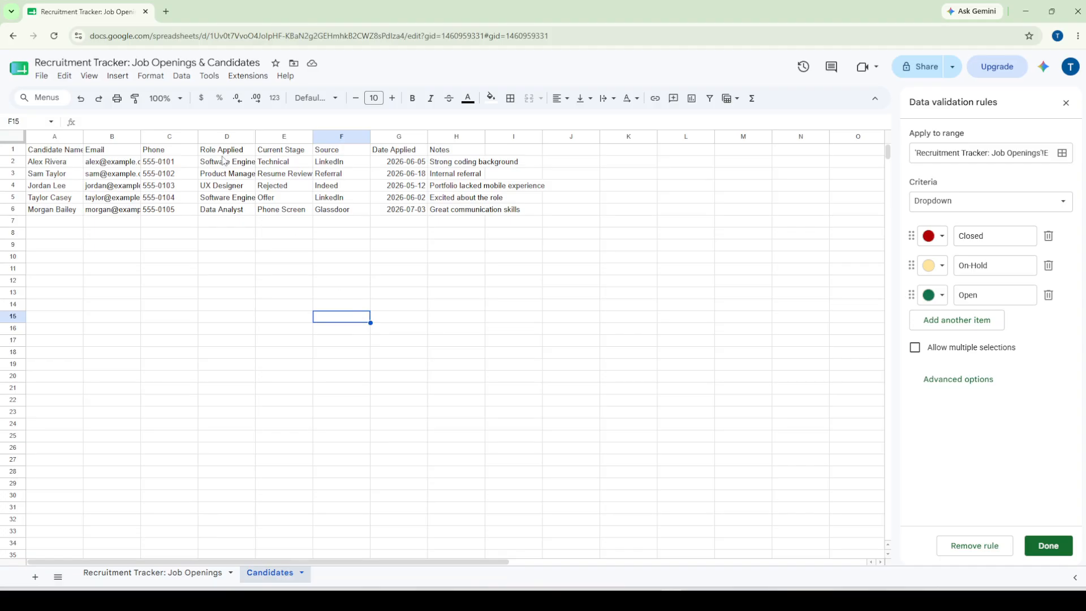
- Convert the Role Applied cells D2:D6 on the Candidates sheet into dropdowns and fit the column's width to its contents
left_click_drag(224, 168, 224, 214)
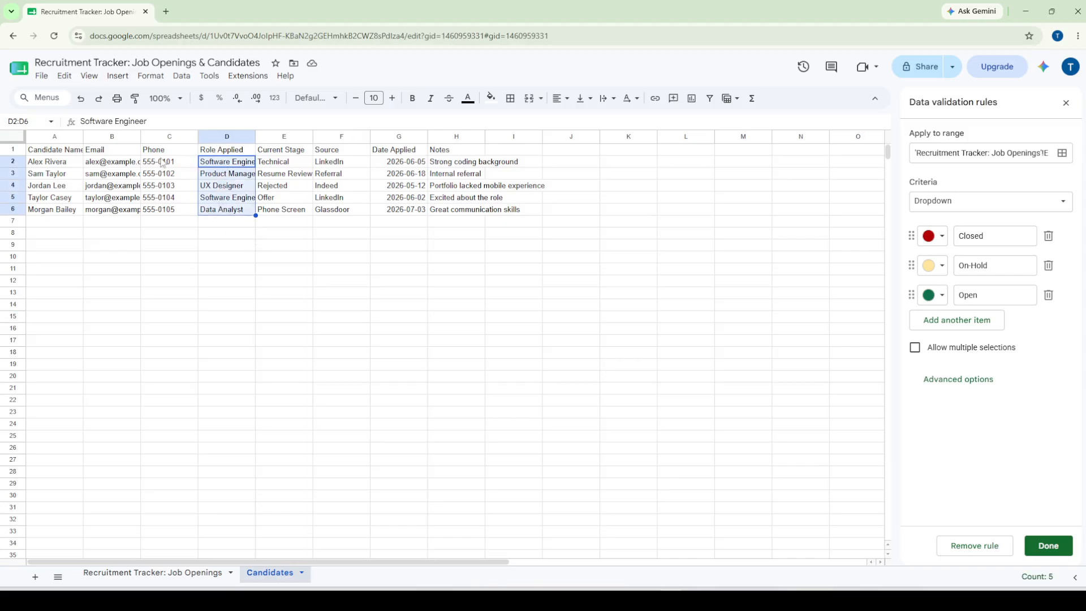
right_click(230, 181)
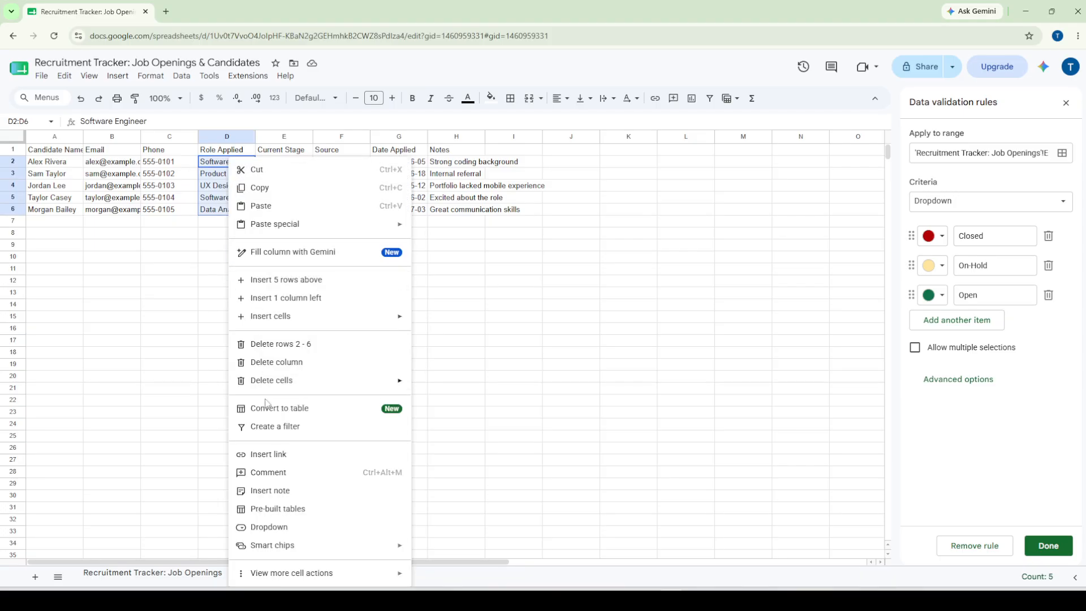
left_click(266, 527)
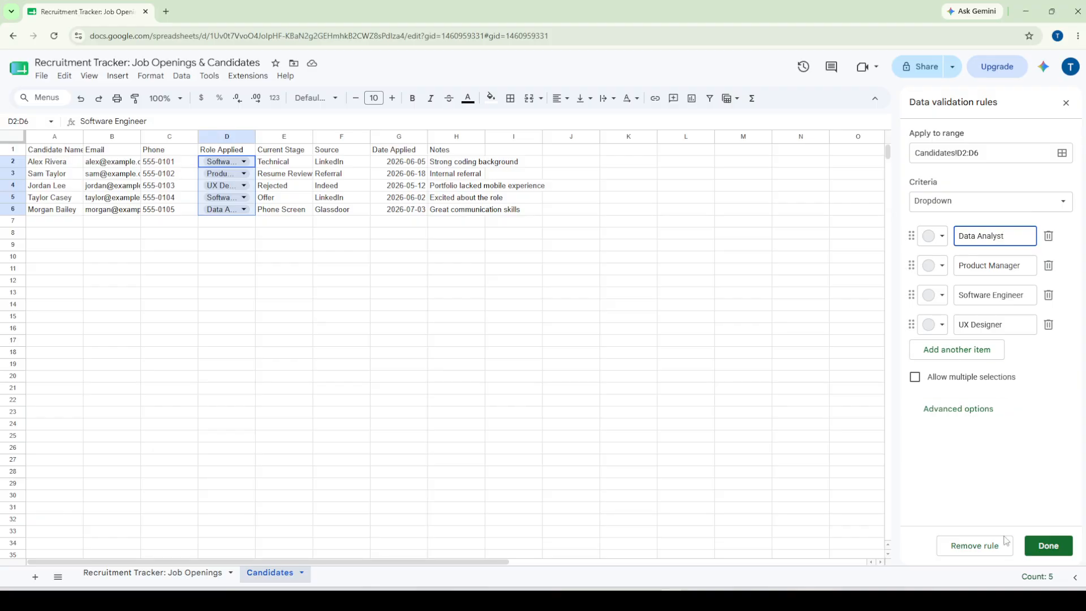
left_click(1049, 547)
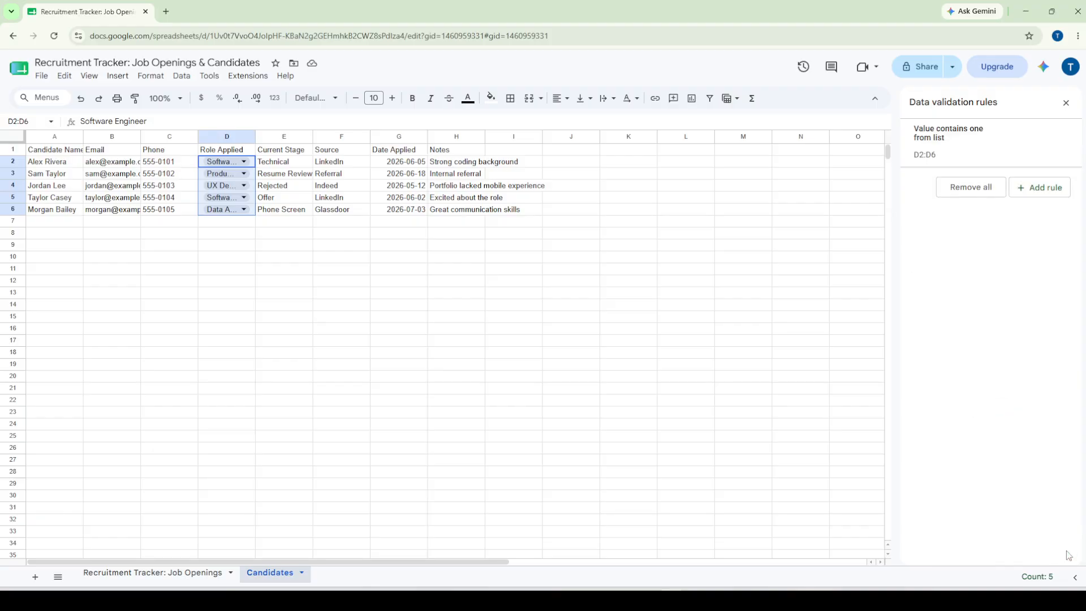
left_click(706, 415)
left_click(565, 345)
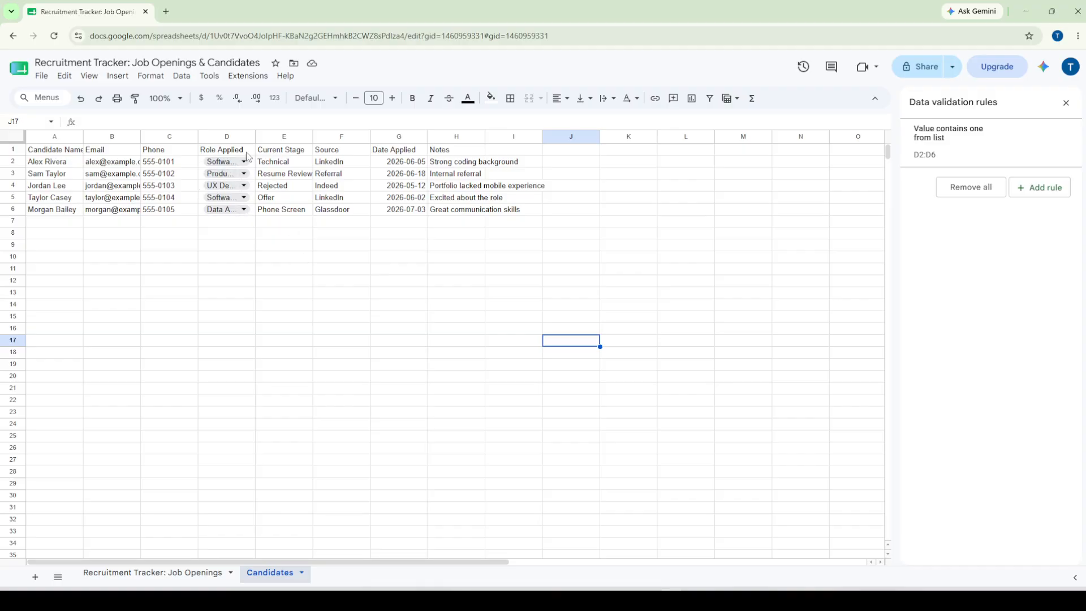
double_click(254, 137)
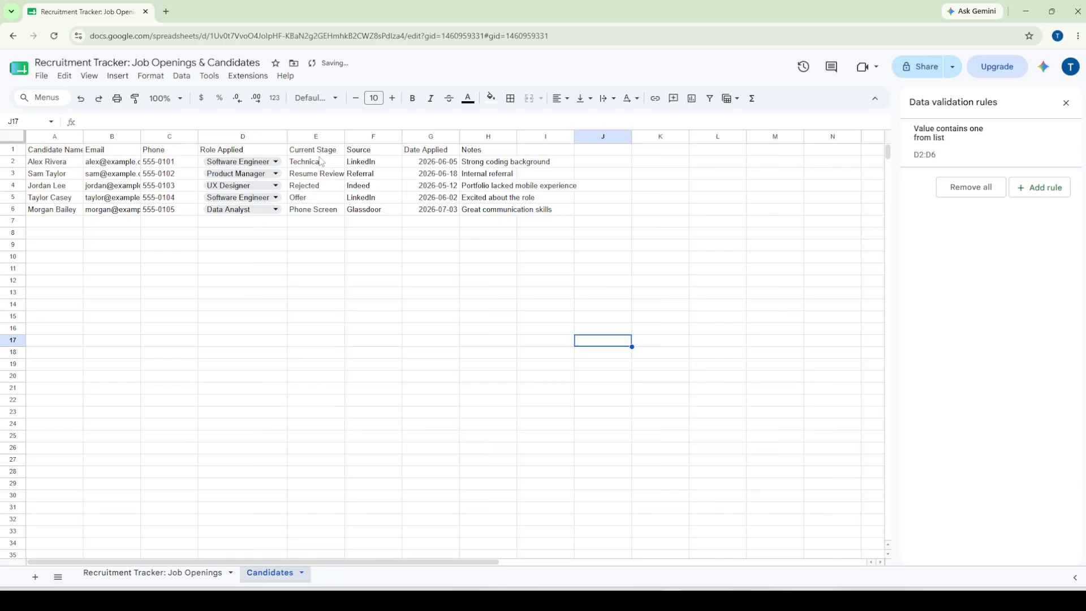
- Convert the Current Stage cells E2:E6 into dropdowns and fit the column's width to its contents
left_click_drag(320, 163, 321, 209)
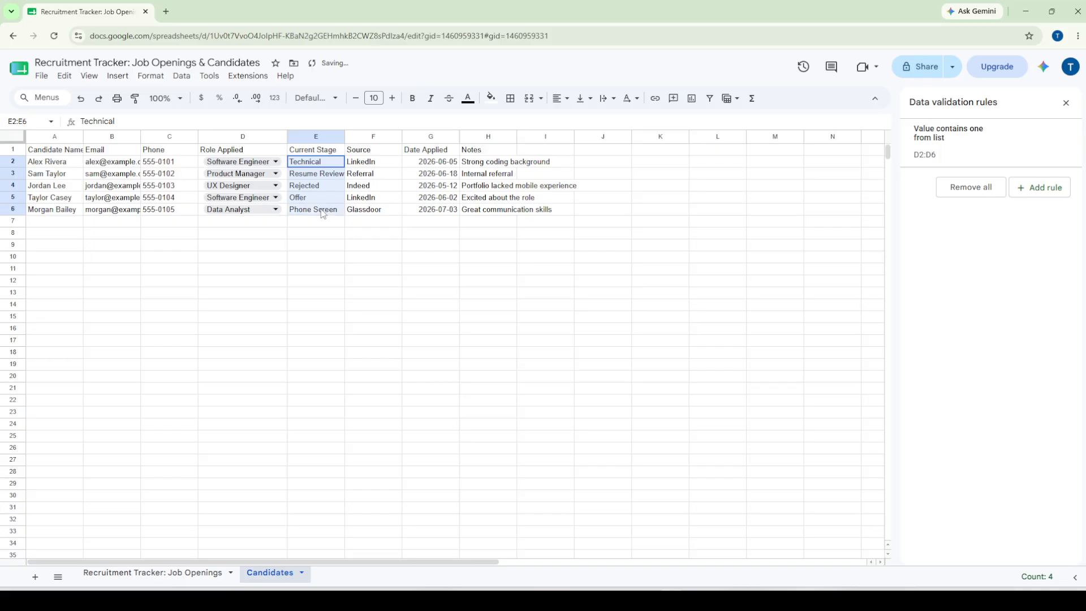
right_click(321, 192)
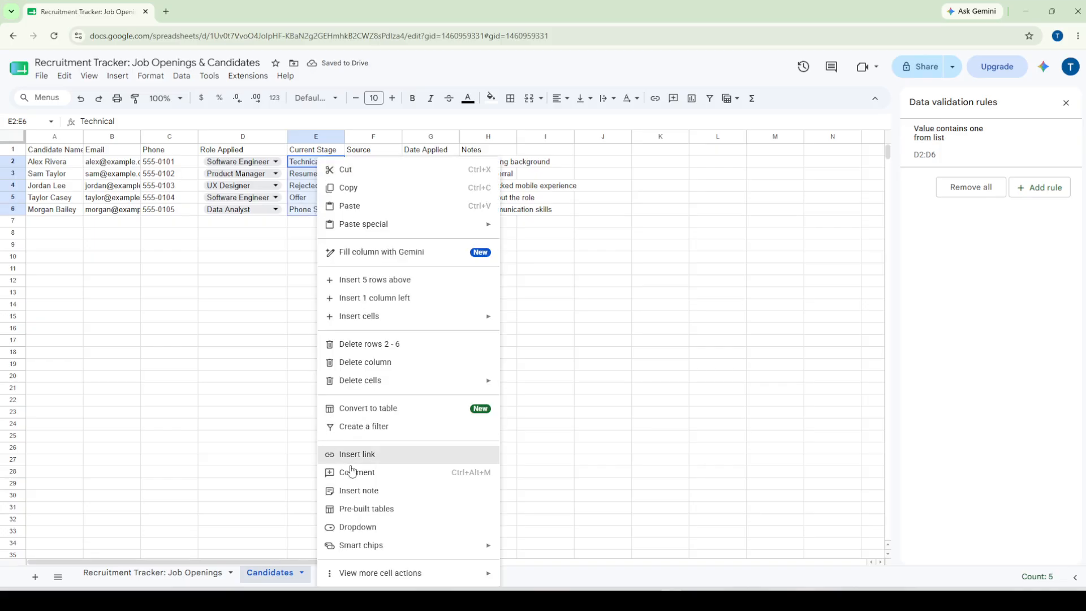
left_click(356, 526)
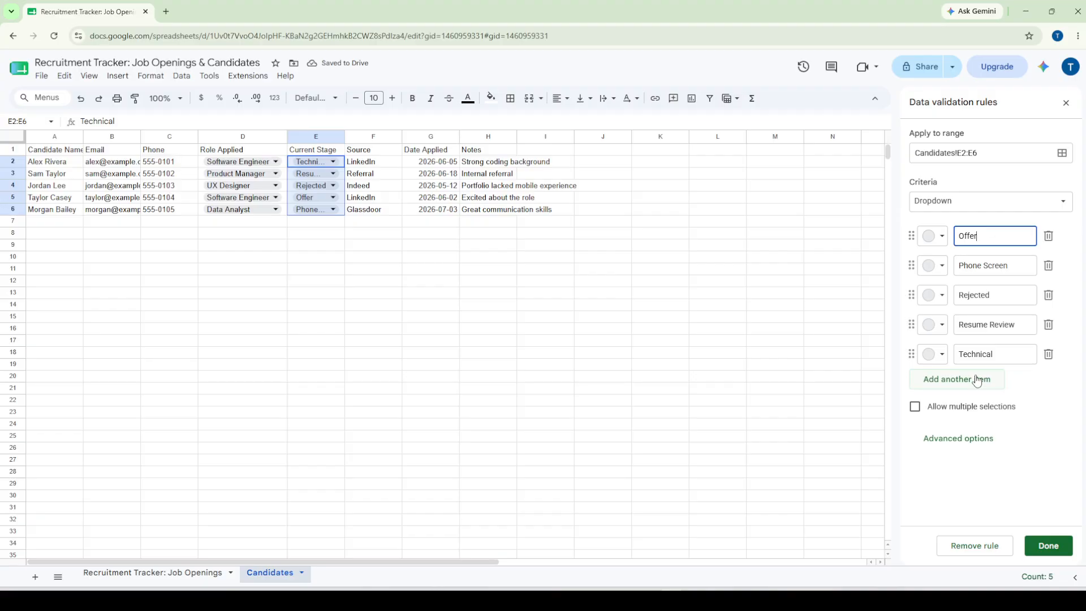
left_click(1048, 546)
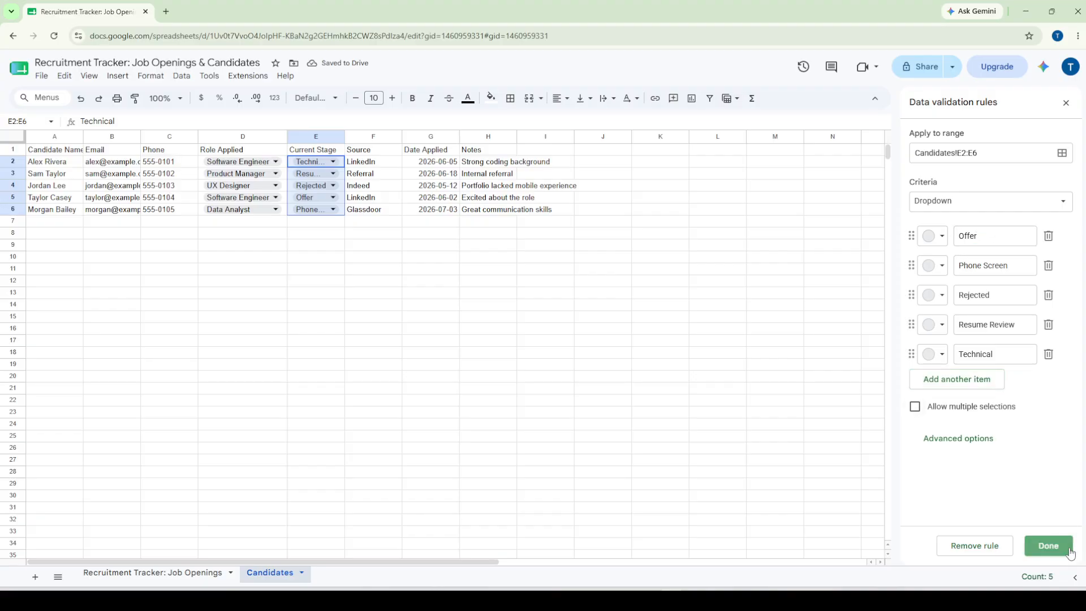
left_click(451, 314)
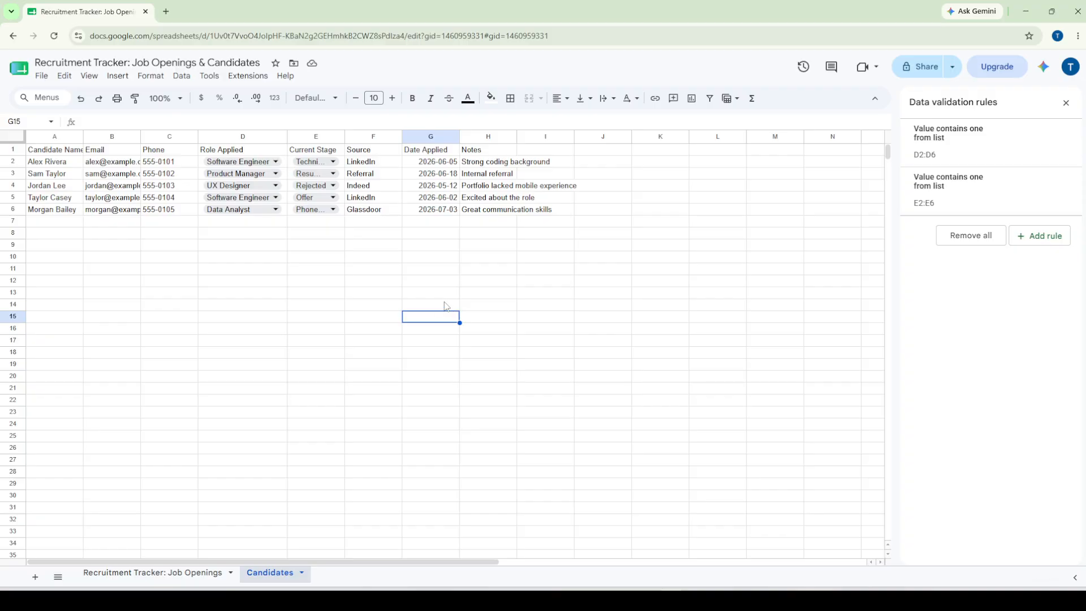
double_click(345, 137)
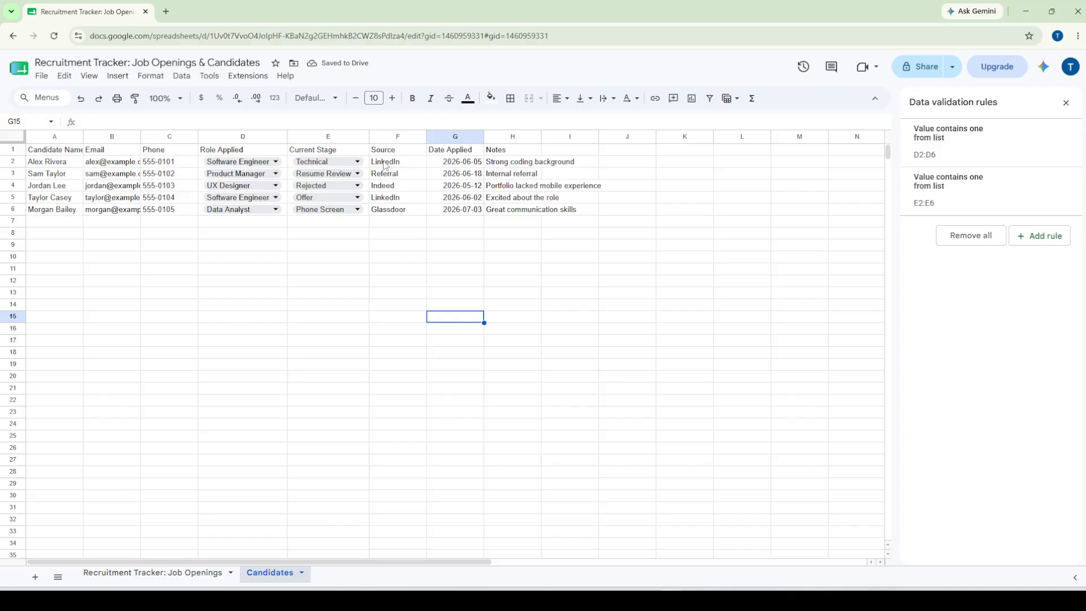
- Convert the Source cells F2:F6 on the Candidates sheet into dropdowns built from their existing entries
left_click_drag(385, 164, 390, 211)
right_click(390, 198)
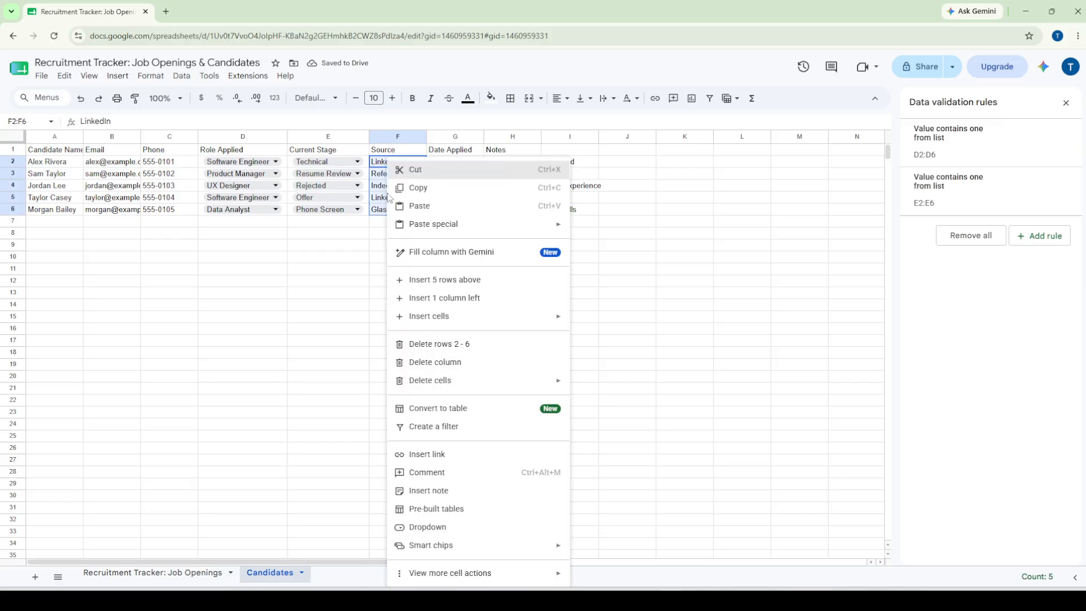
left_click(433, 527)
left_click(392, 285)
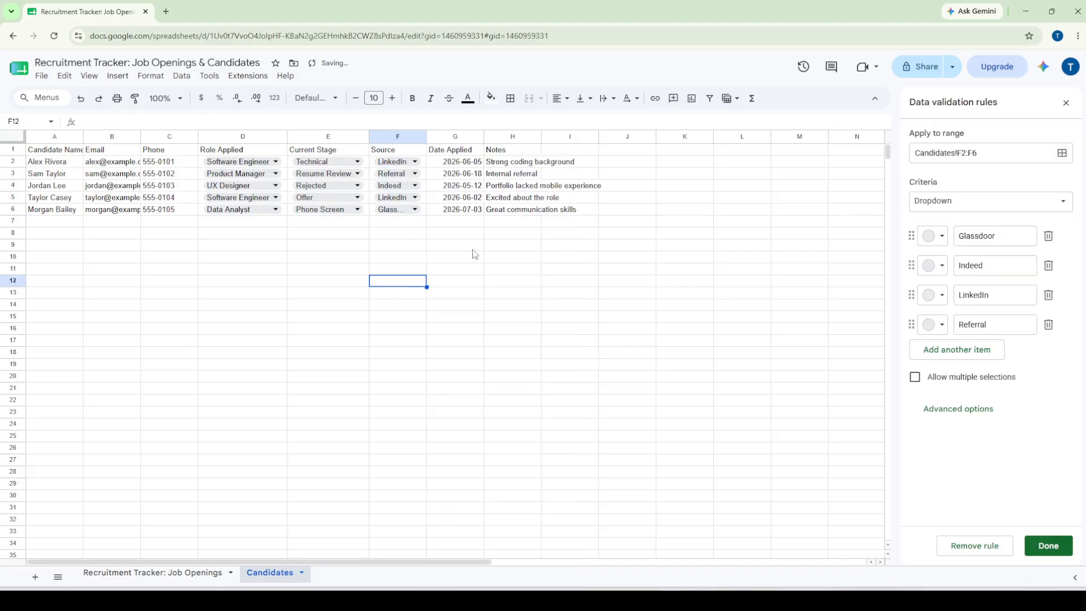
- Review the Date Applied and Notes entries, and fit the Email column's width to its contents
left_click_drag(470, 166, 470, 198)
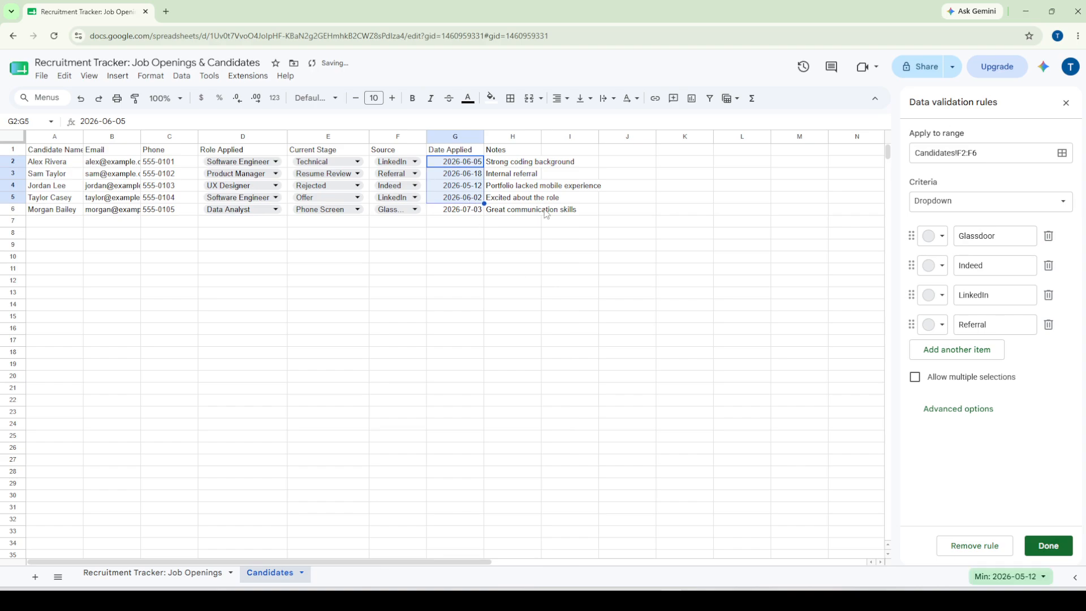
left_click(502, 298)
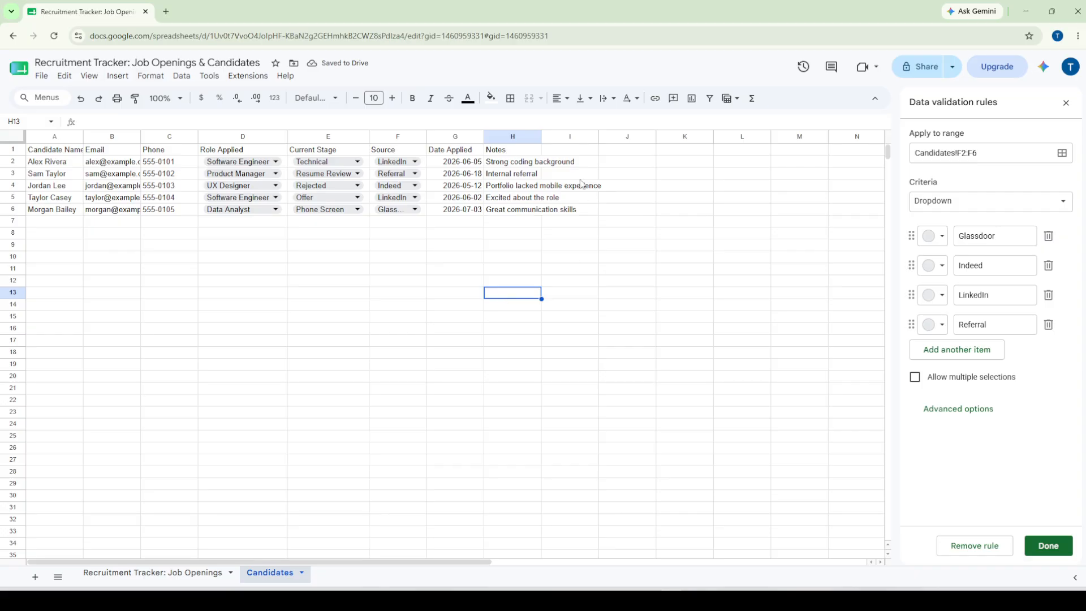
left_click_drag(516, 165, 521, 212)
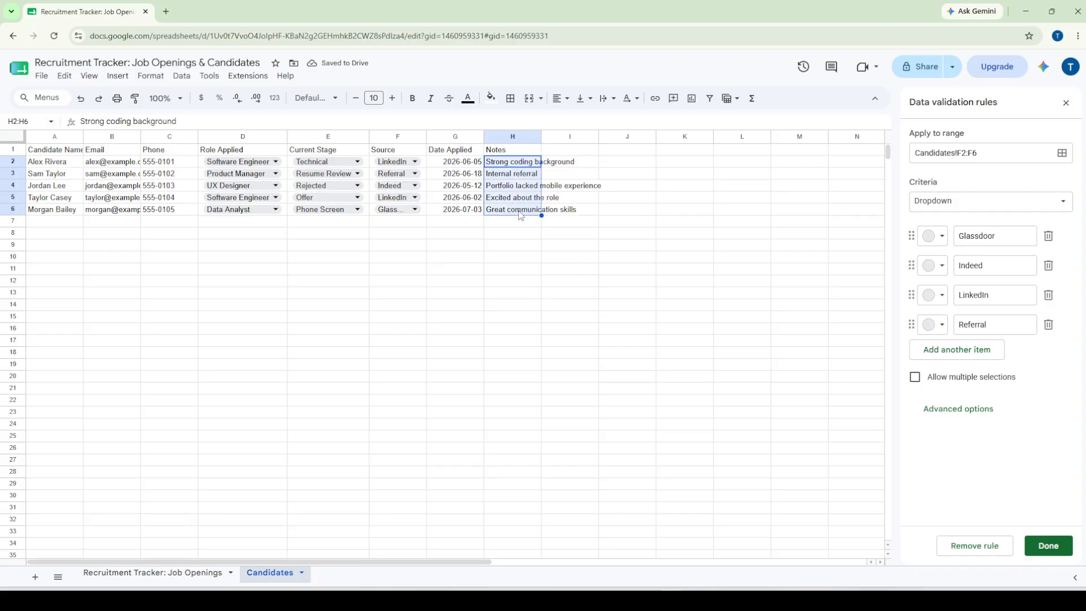
left_click(566, 320)
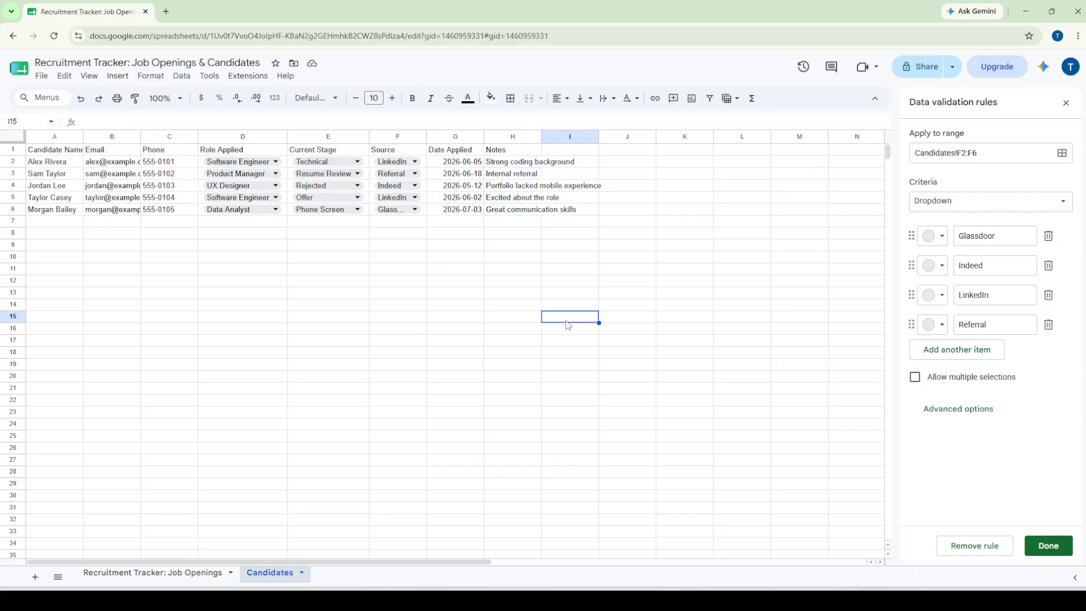
double_click(141, 137)
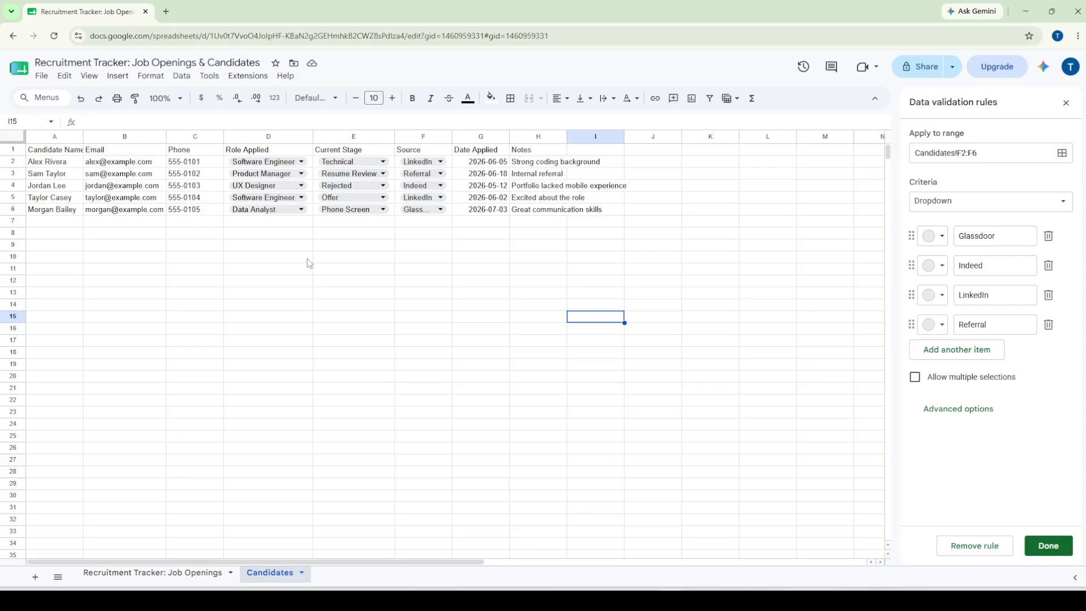
- Review the finished Job Openings and Candidates sheets in turn, ending on the Job Openings sheet
left_click(158, 572)
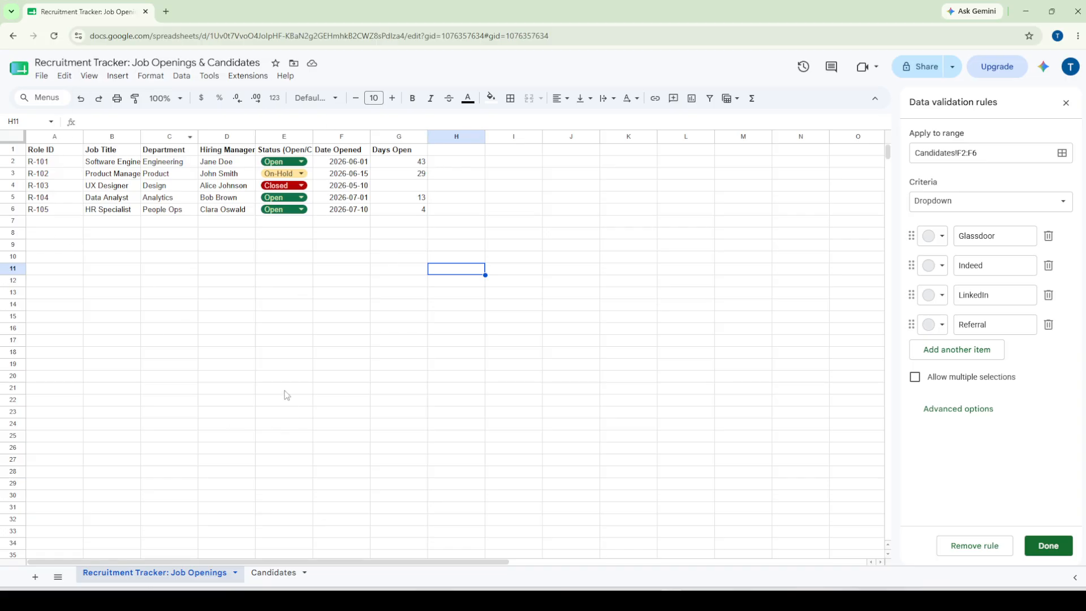
left_click(269, 575)
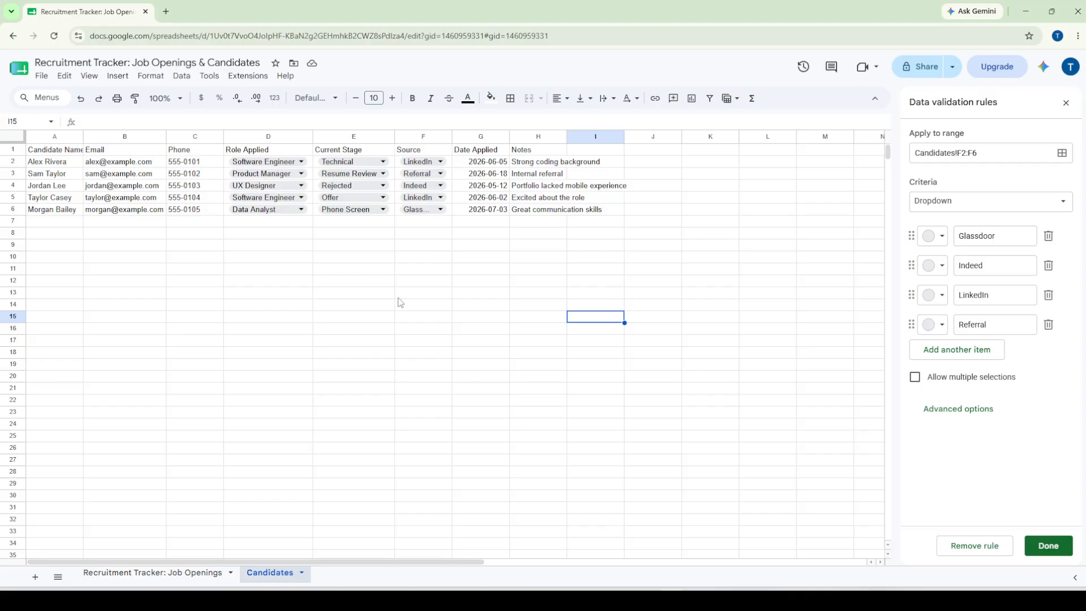
left_click(198, 573)
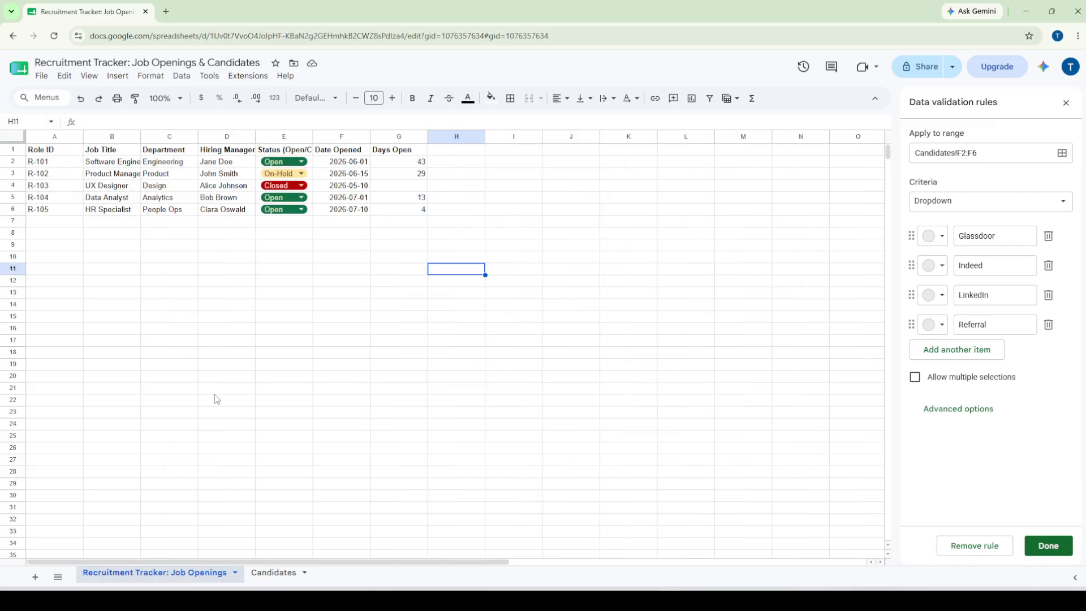